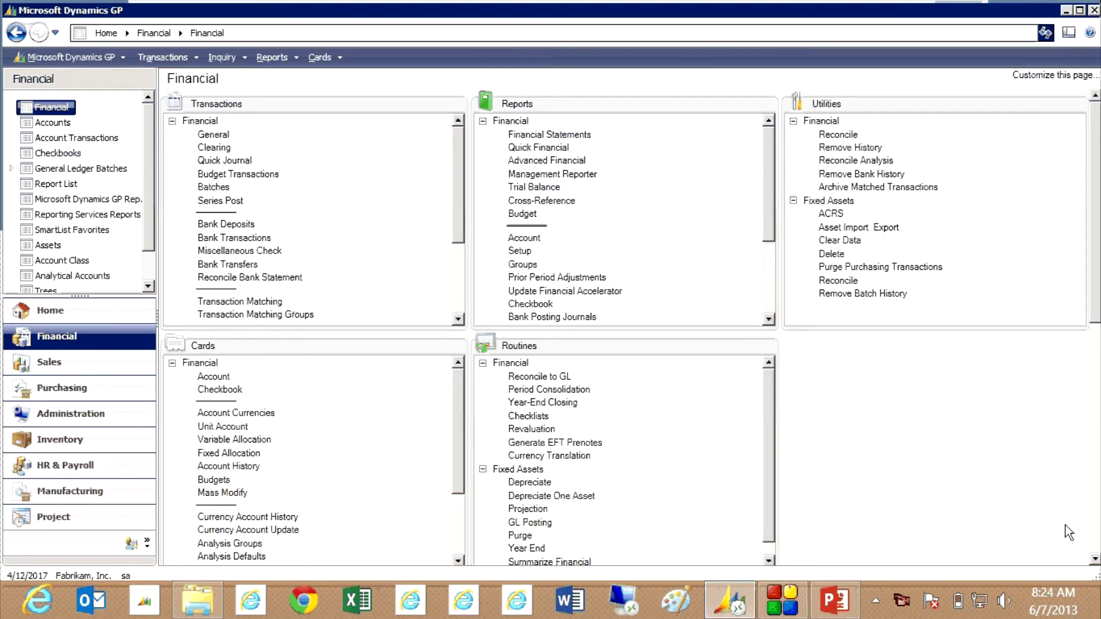
Load saved Inventory reconciliation 11 for 5/1/2017–5/31/2017 in Reconcile to GL
click(549, 377)
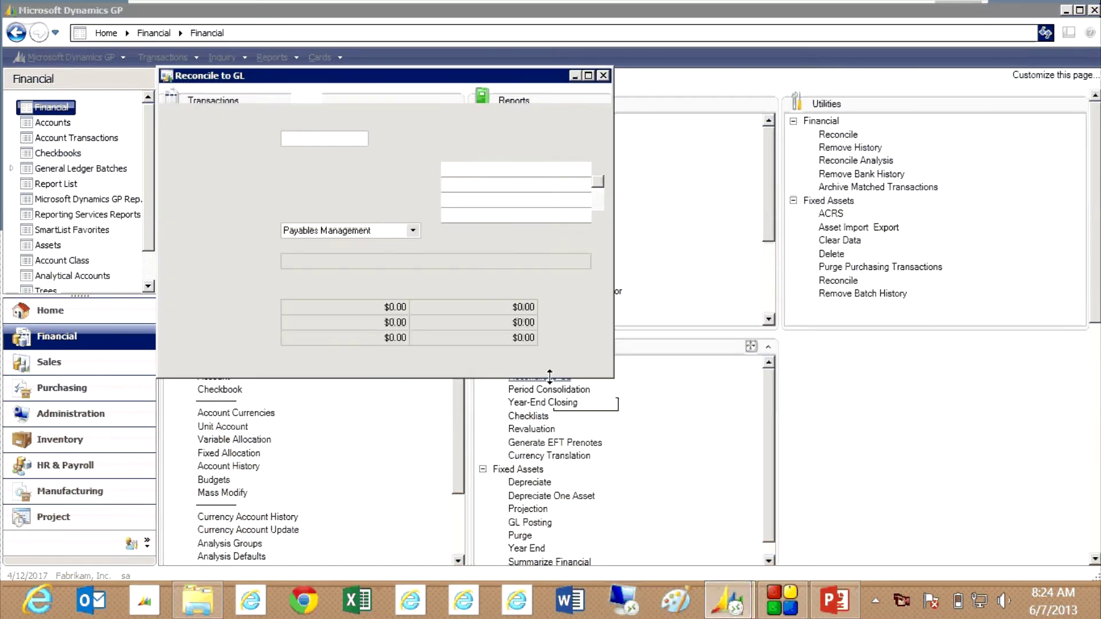
click(412, 230)
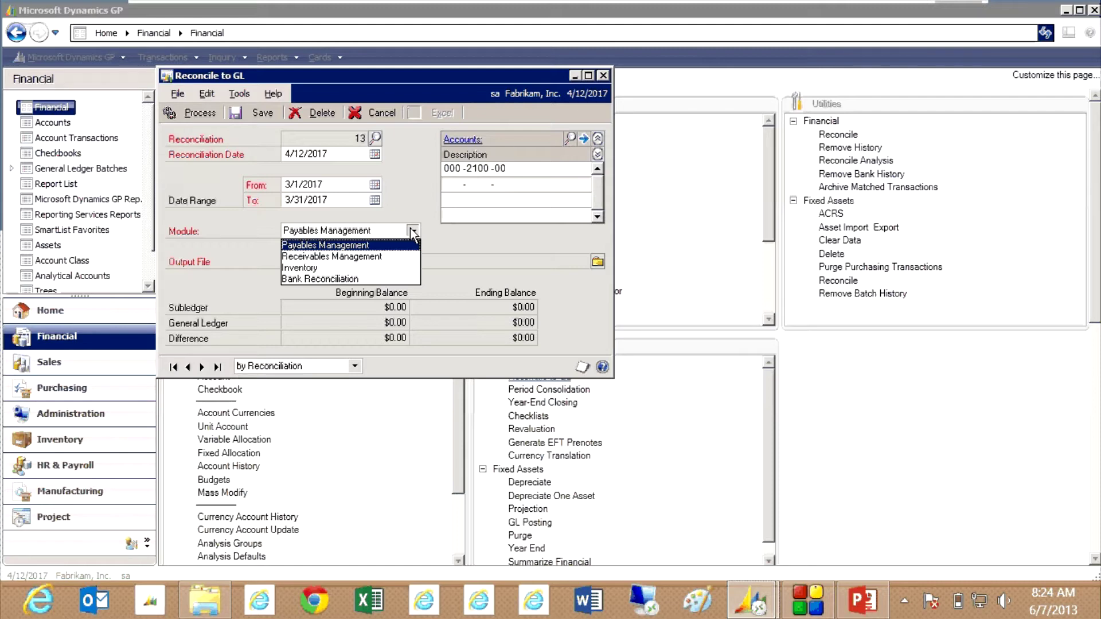
click(376, 138)
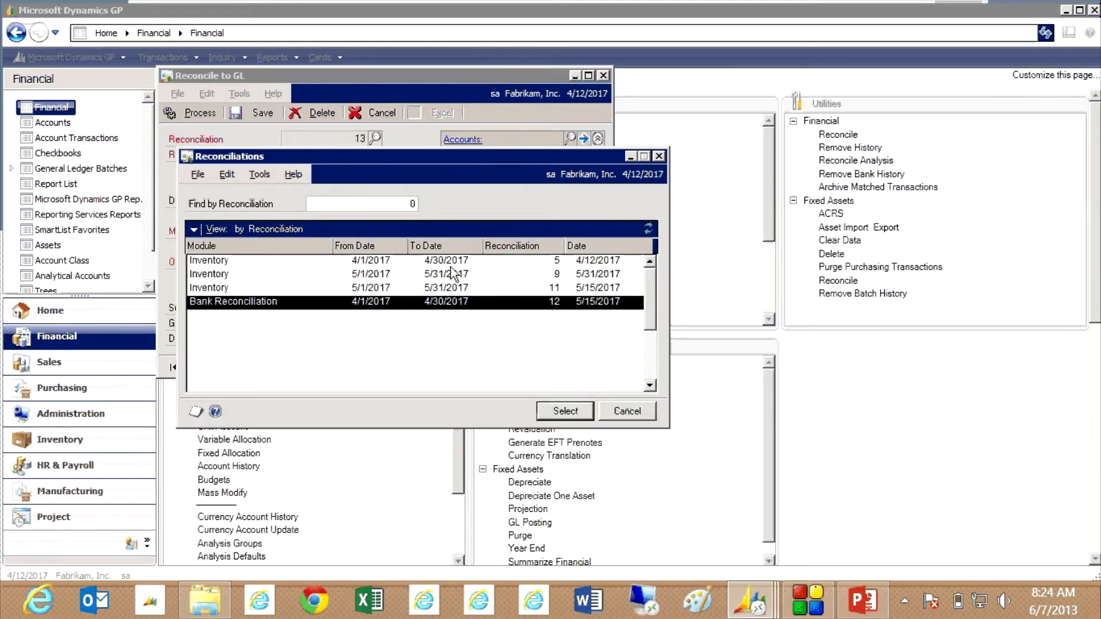
double_click(422, 287)
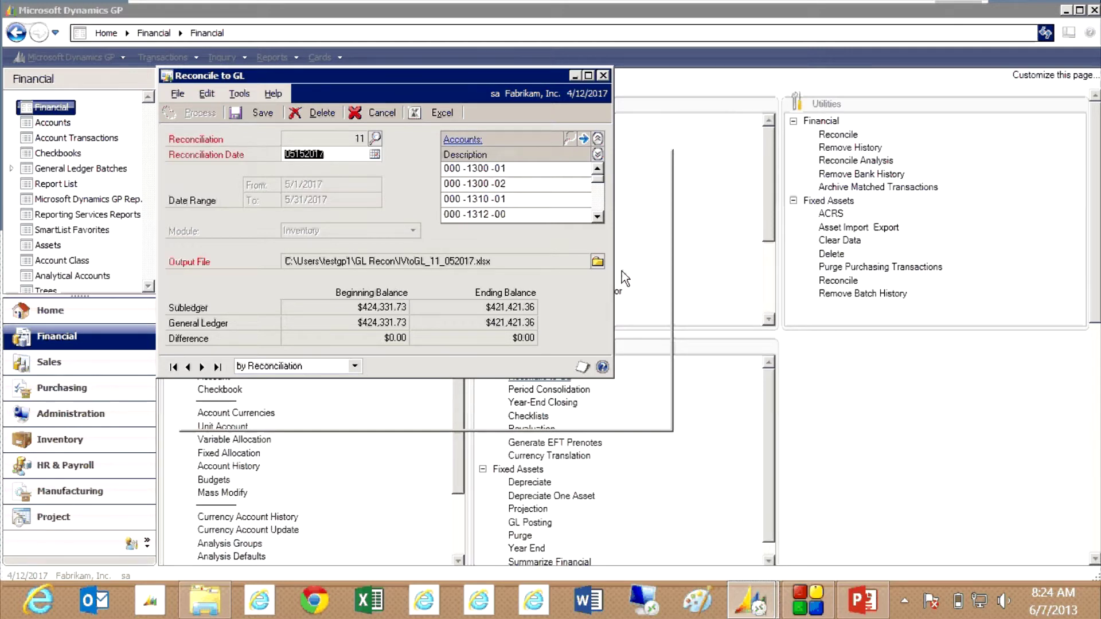
Scroll through the Accounts list, then export reconciliation 11 to Excel workbook IVtoGL_11_052017
click(598, 216)
click(598, 216)
click(597, 216)
click(597, 216)
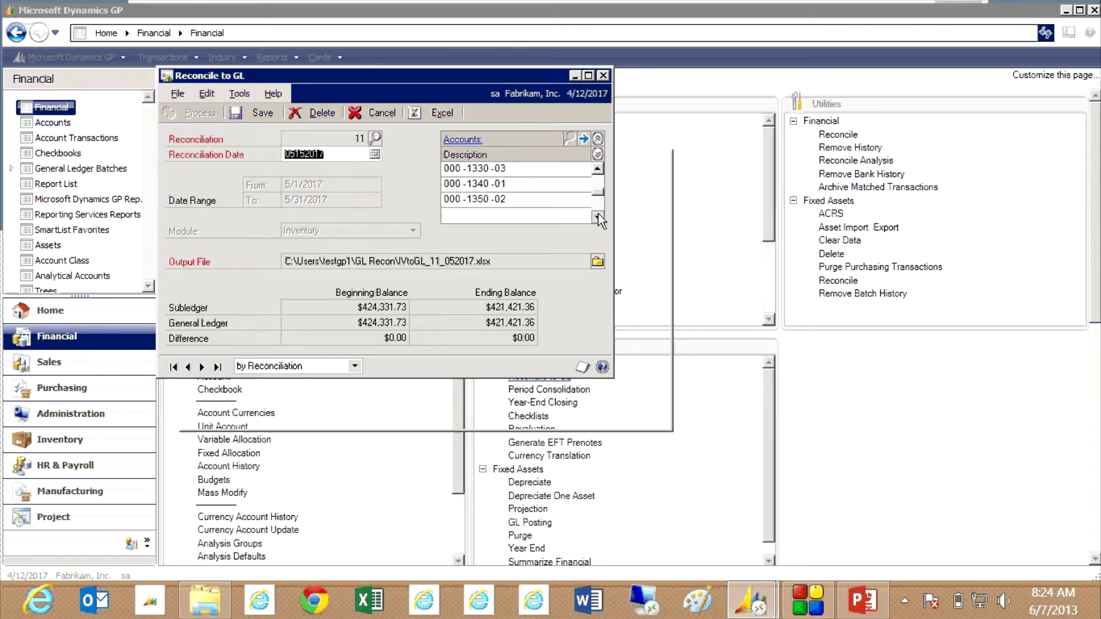
click(598, 217)
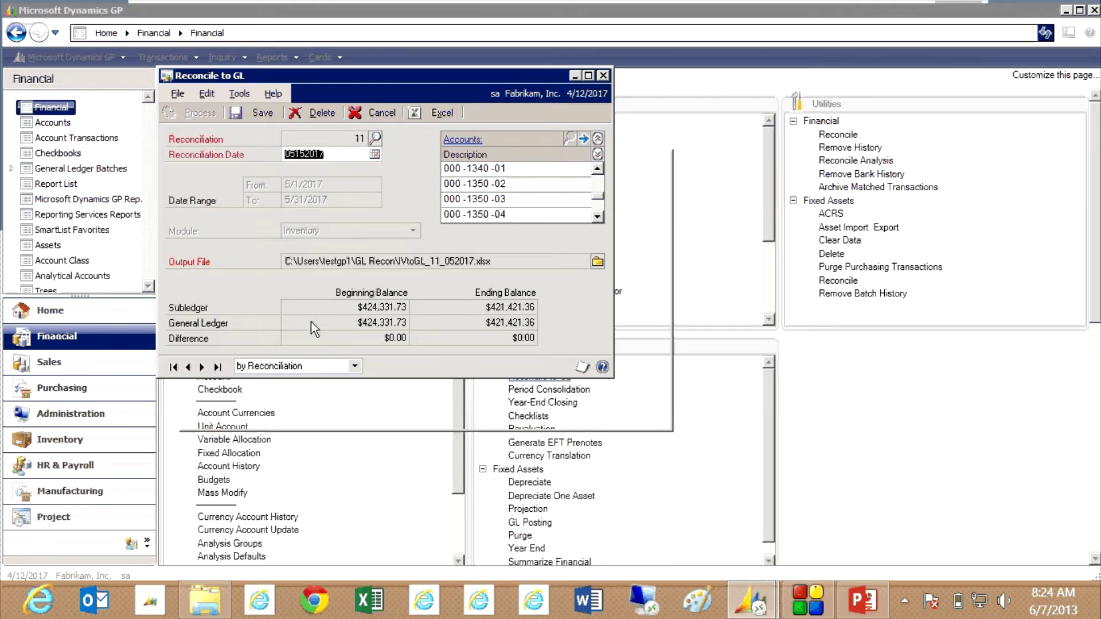
click(440, 113)
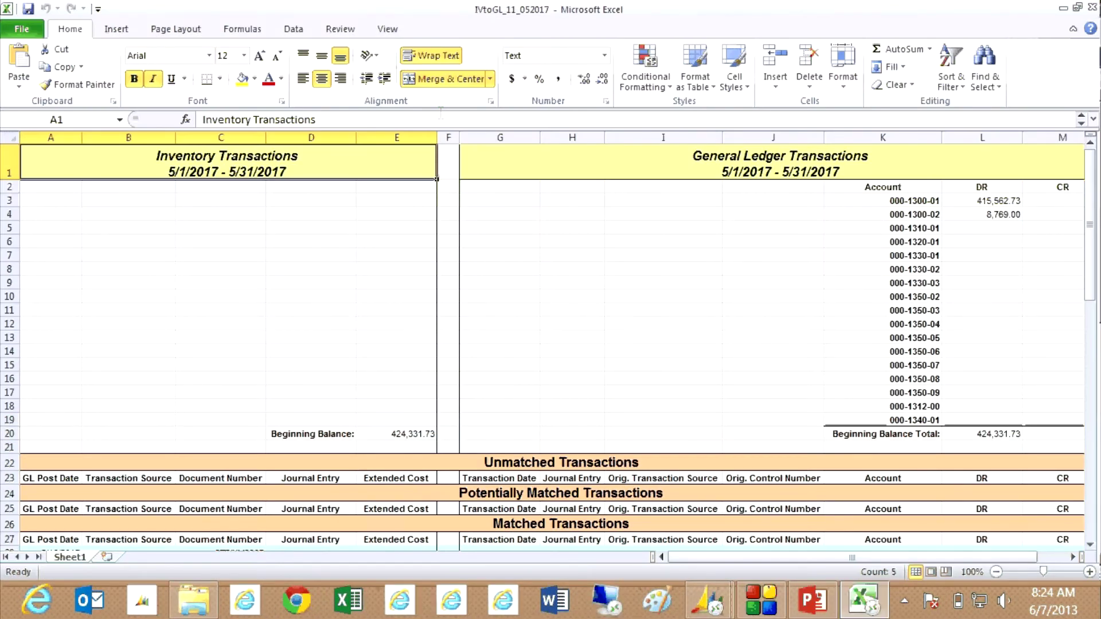
Zoom the IVtoGL_11_052017 sheet out to 90% and scroll down to the Matched Transactions section
click(996, 571)
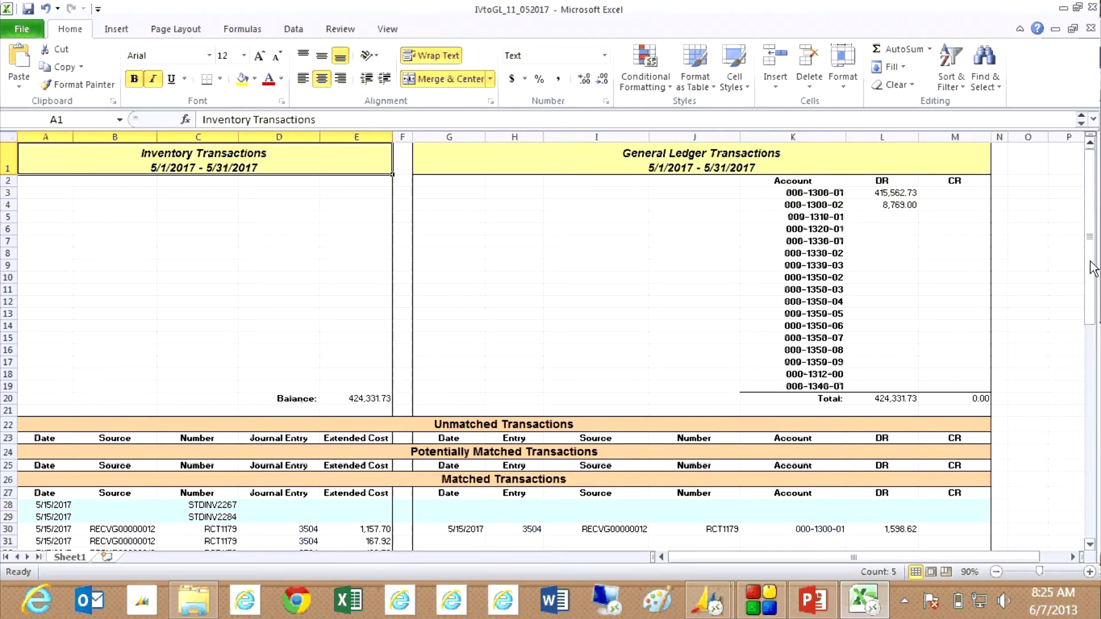
drag(1093, 261, 1099, 379)
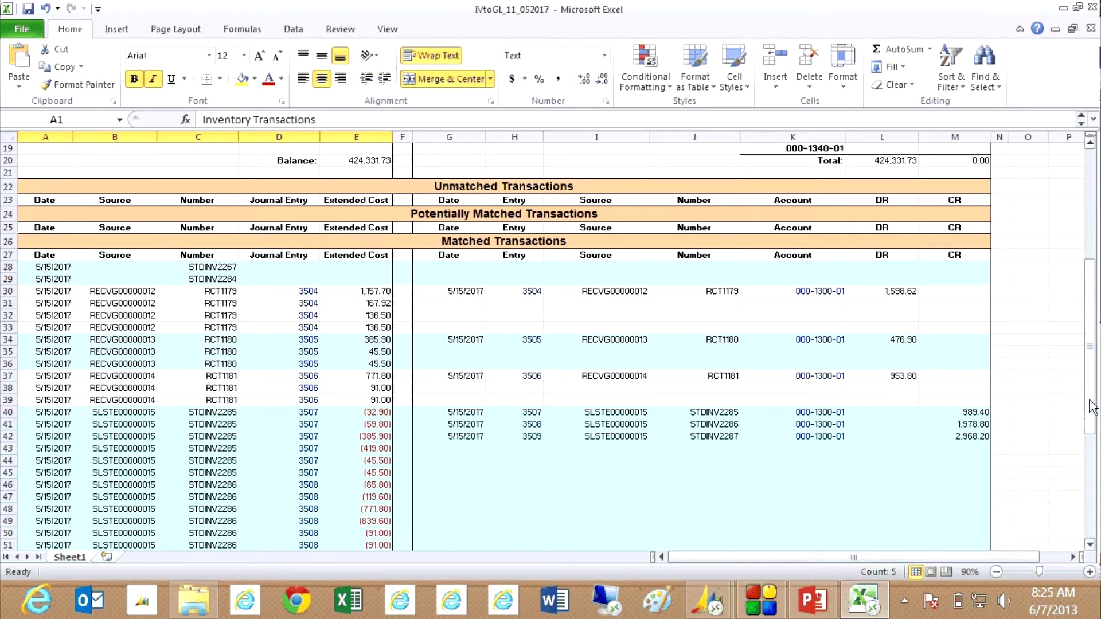
drag(1097, 405, 1098, 509)
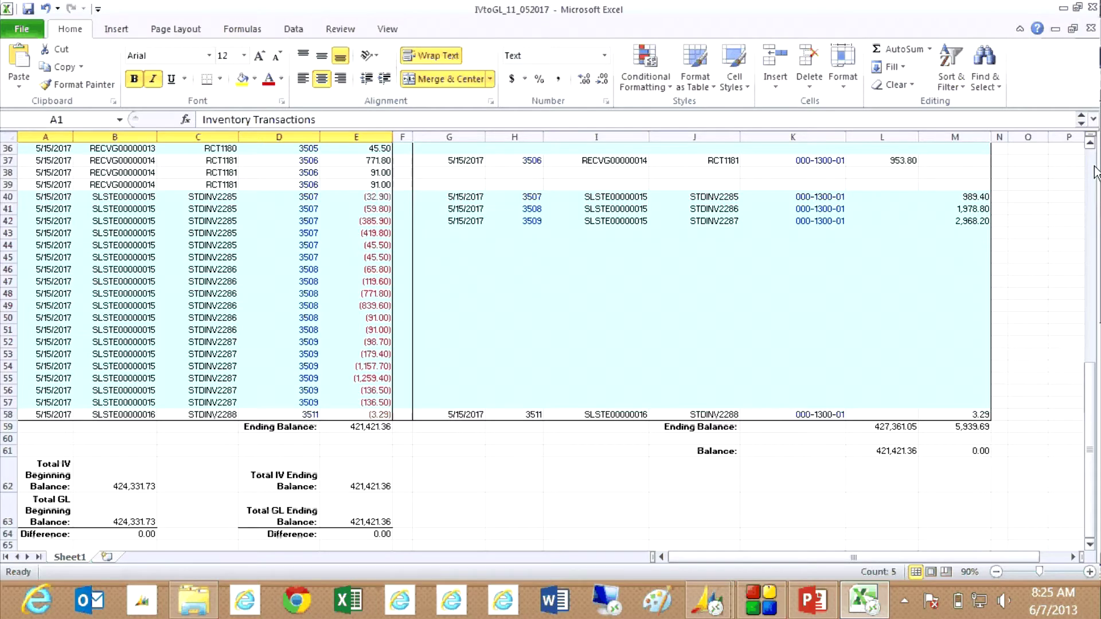
mouse_move(697, 594)
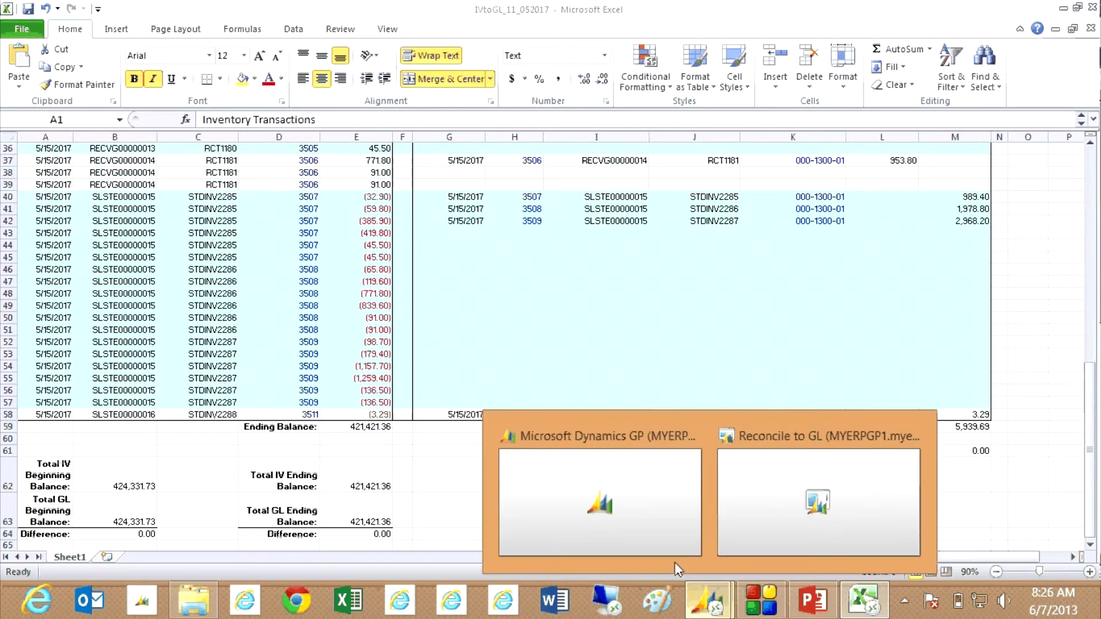
click(652, 538)
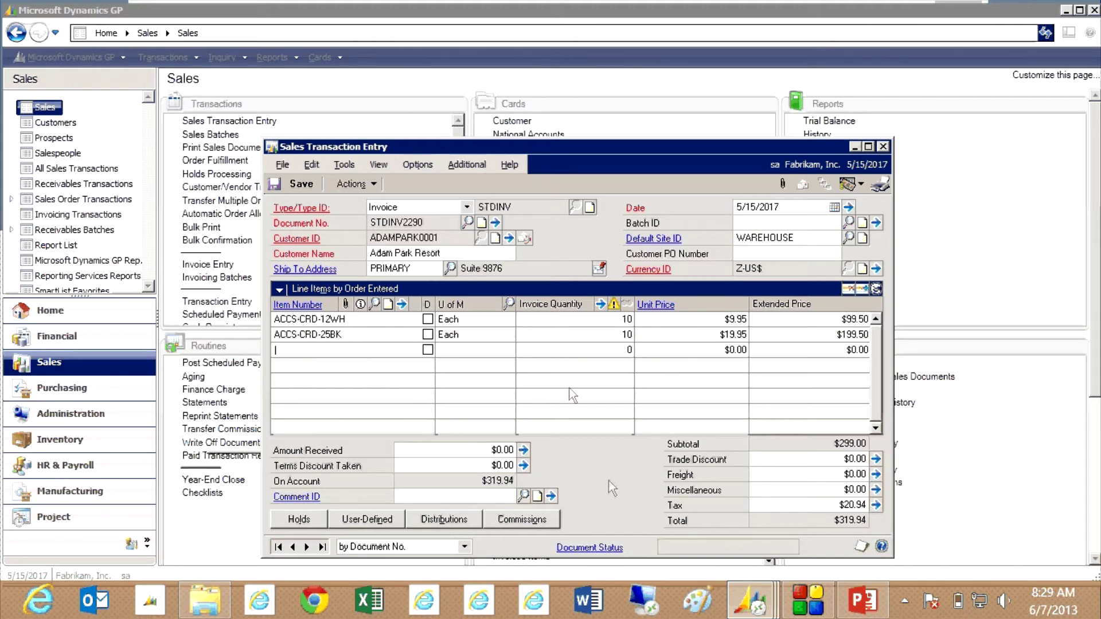
Post sales invoice STDINV2290 from the Sales Transaction Entry Actions menu
click(360, 187)
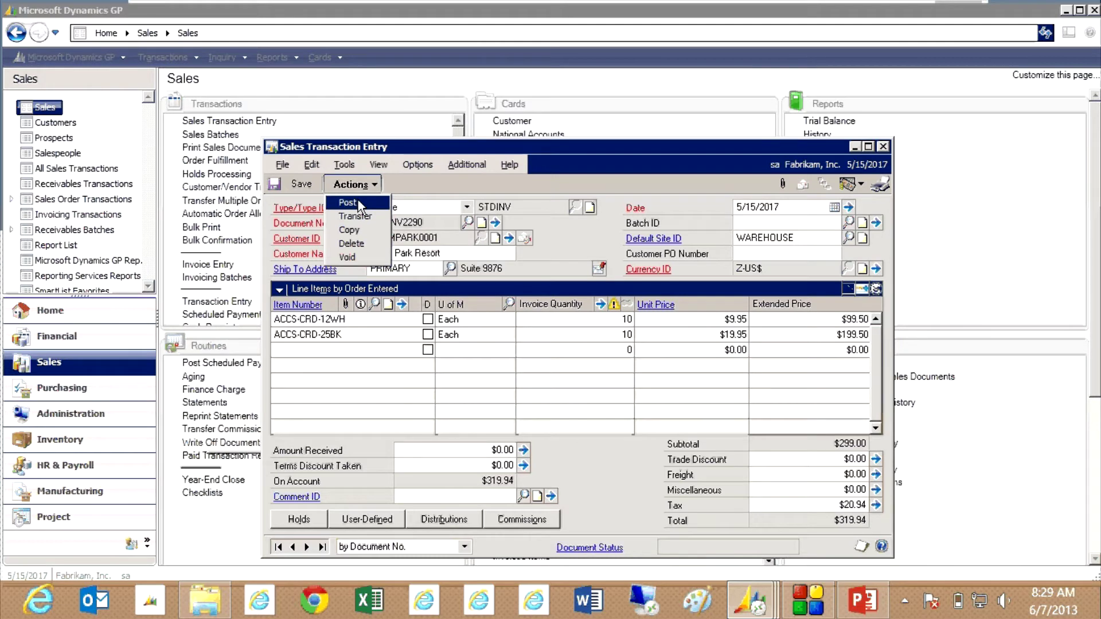
click(358, 203)
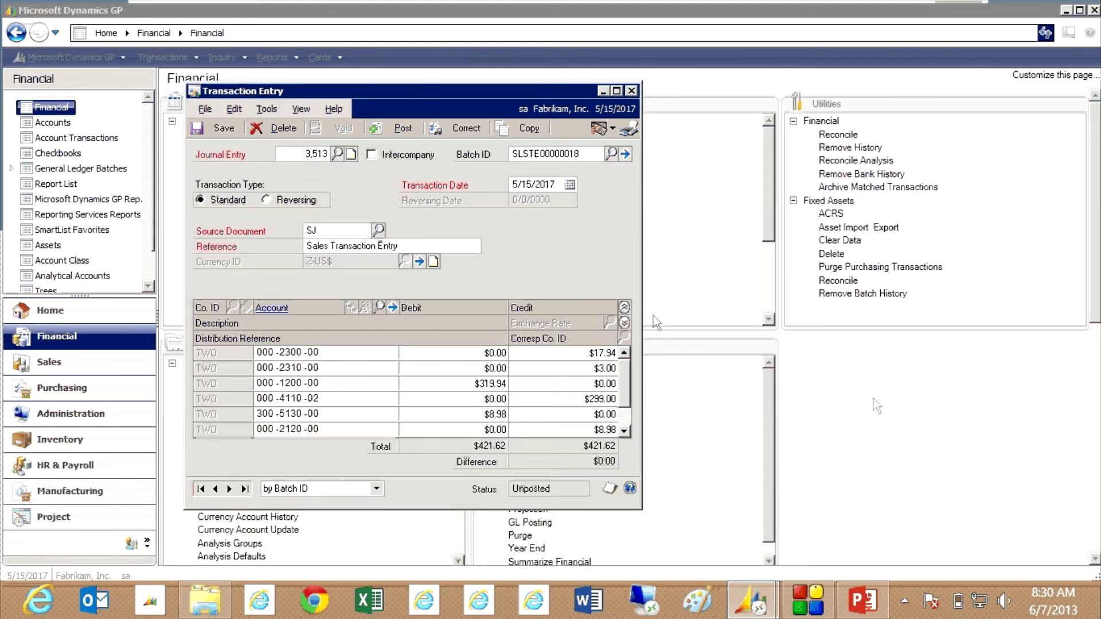
Close the journal entry and start a new Reconcile to GL for the Inventory module
click(632, 91)
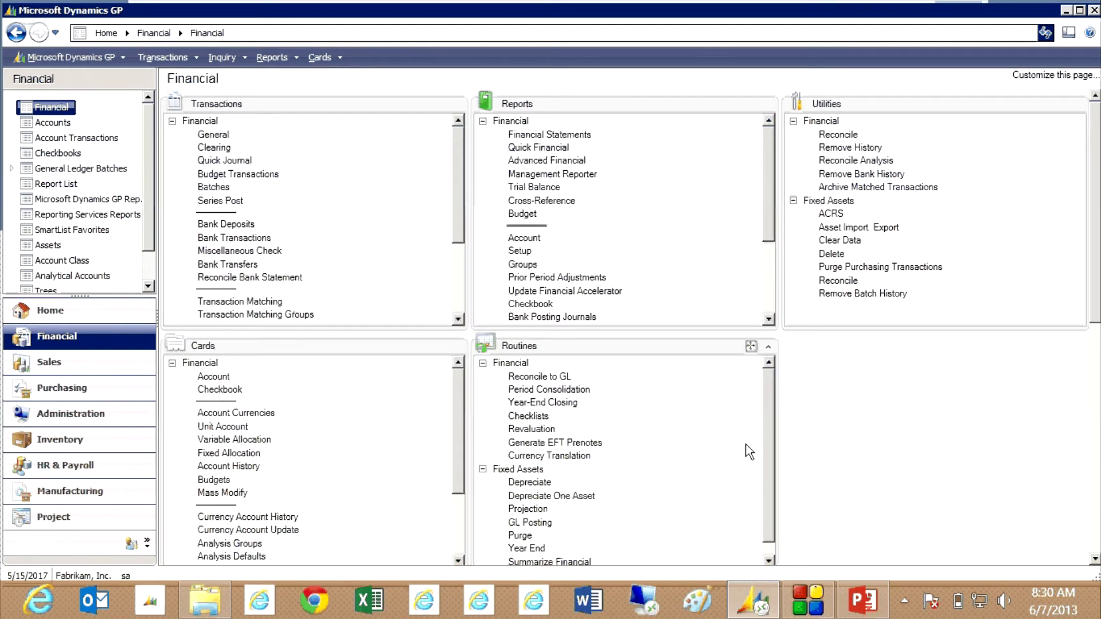
click(536, 377)
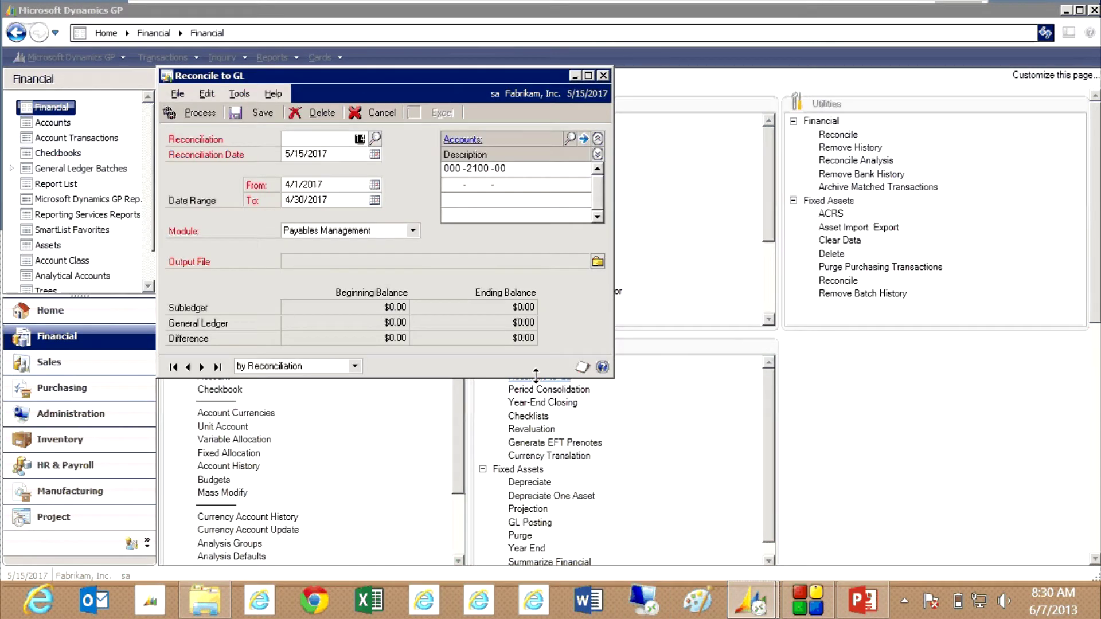
click(413, 231)
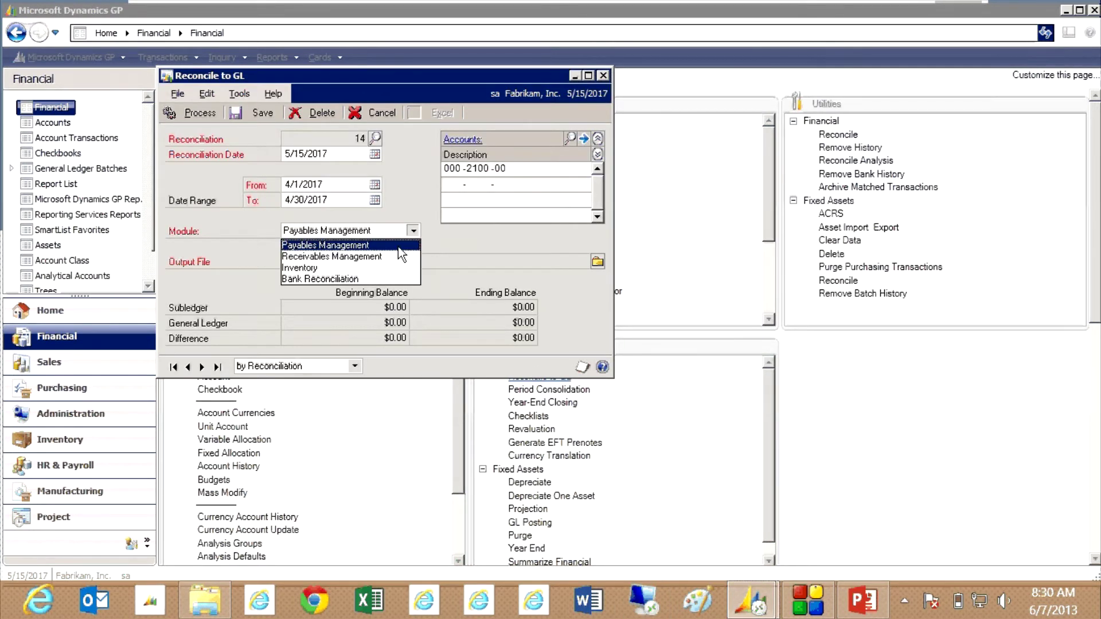
click(355, 267)
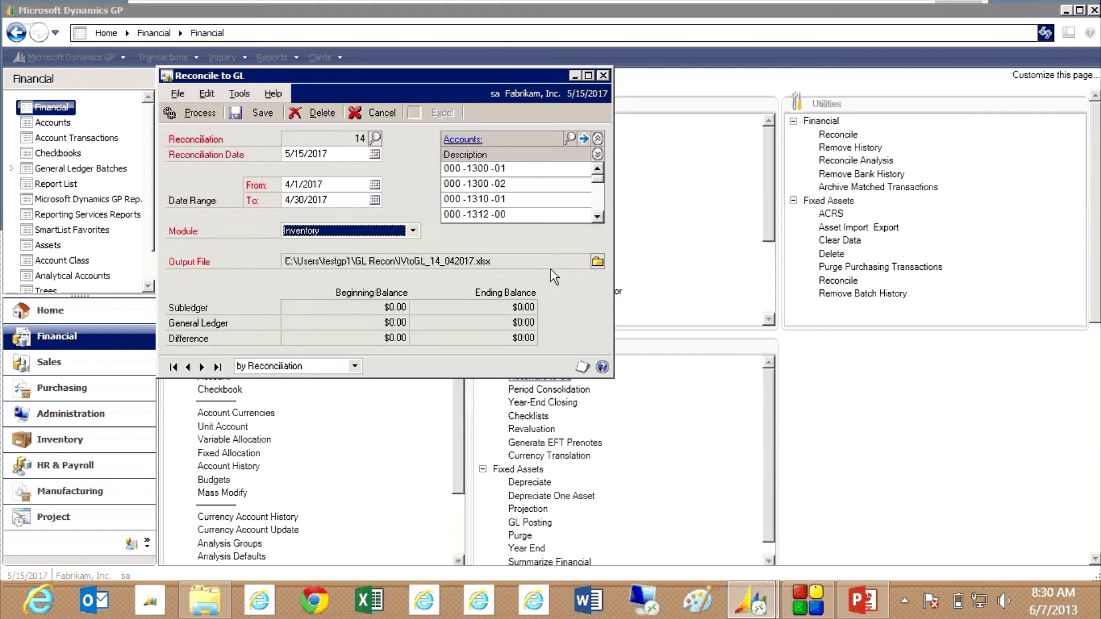
Set the reconciliation dates to 5/1/2017 through 5/31/2017 and process it to Excel
click(375, 184)
click(464, 209)
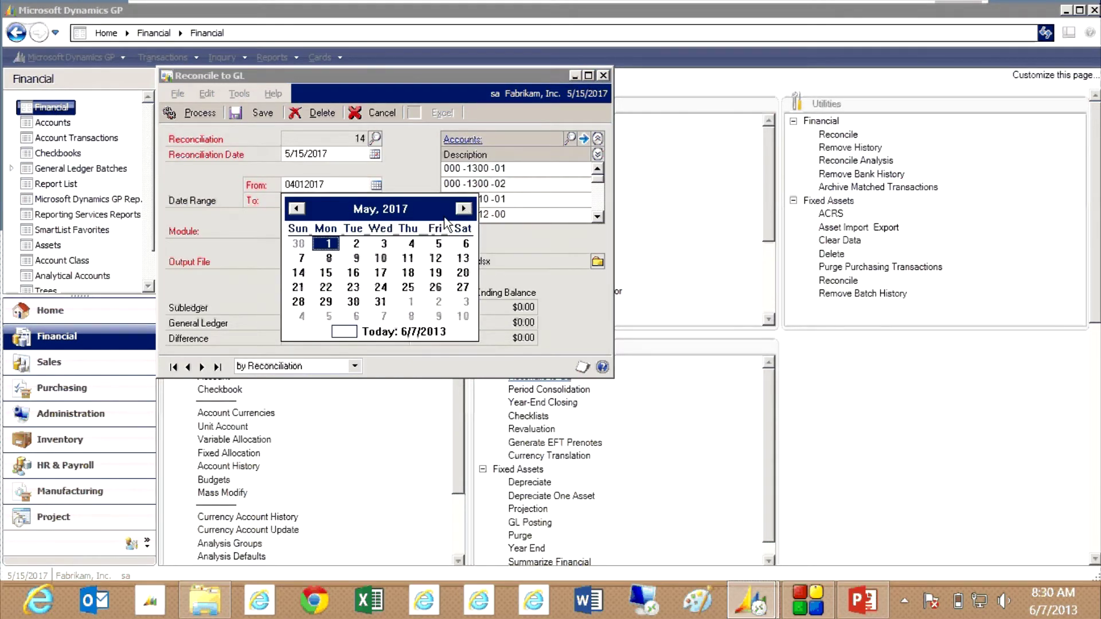
click(329, 244)
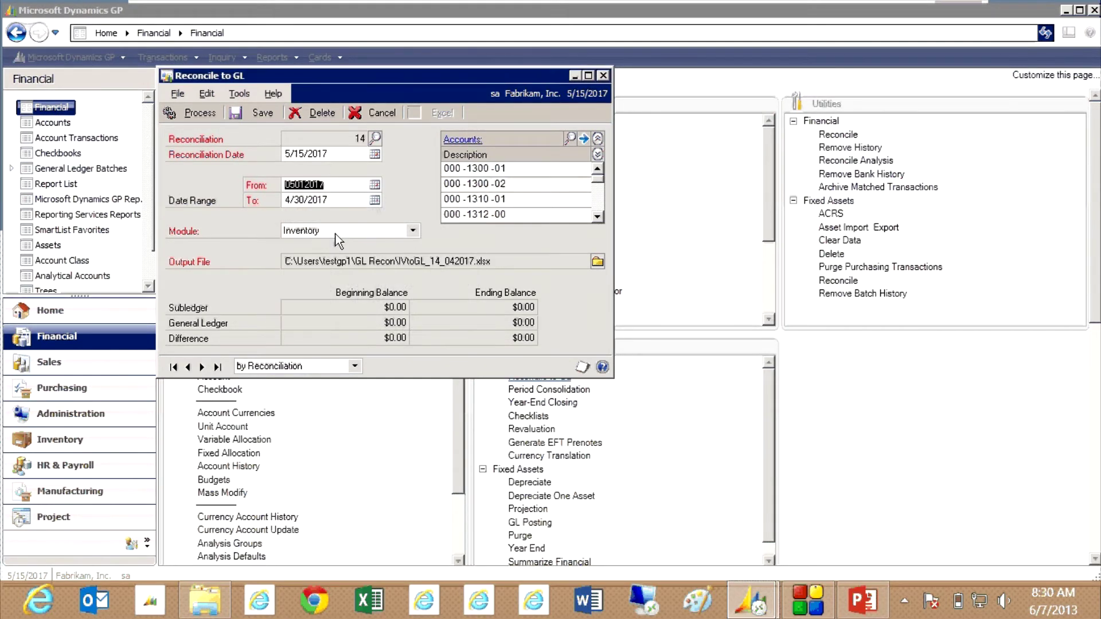
click(376, 200)
click(381, 317)
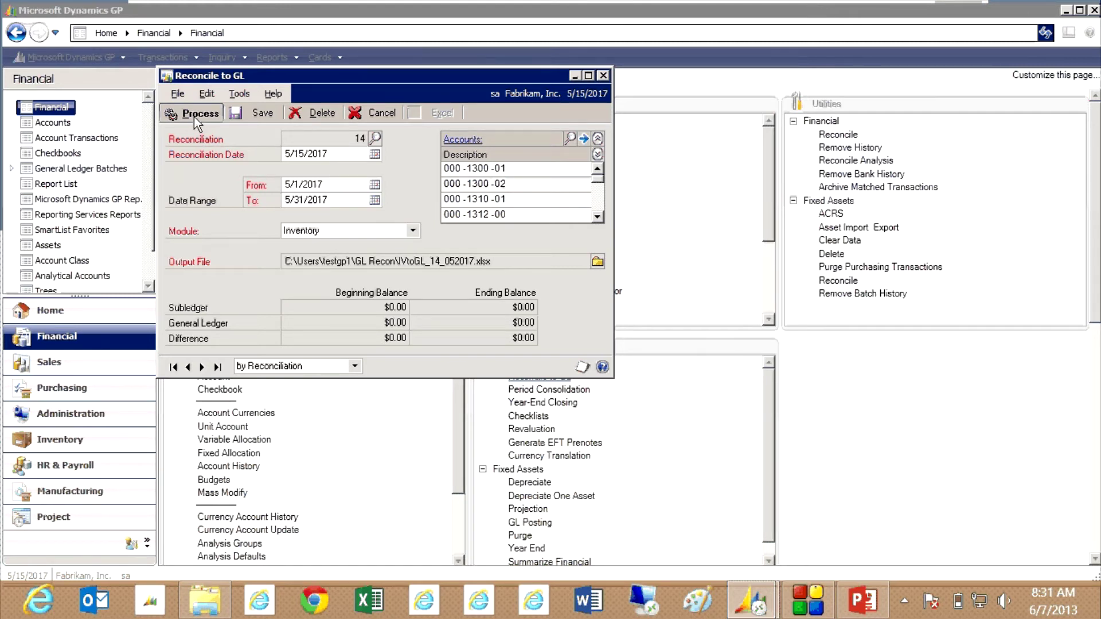
click(194, 116)
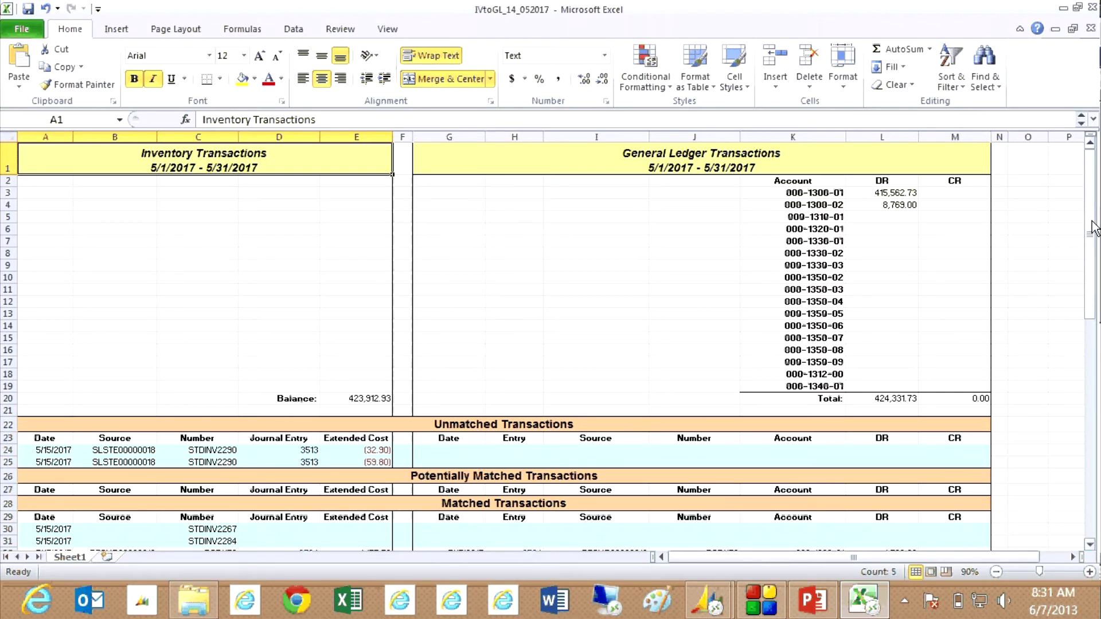
Scroll through the IVtoGL_14_052017 report and follow the drill-back link for unmatched entry 3513
drag(1088, 227, 1091, 442)
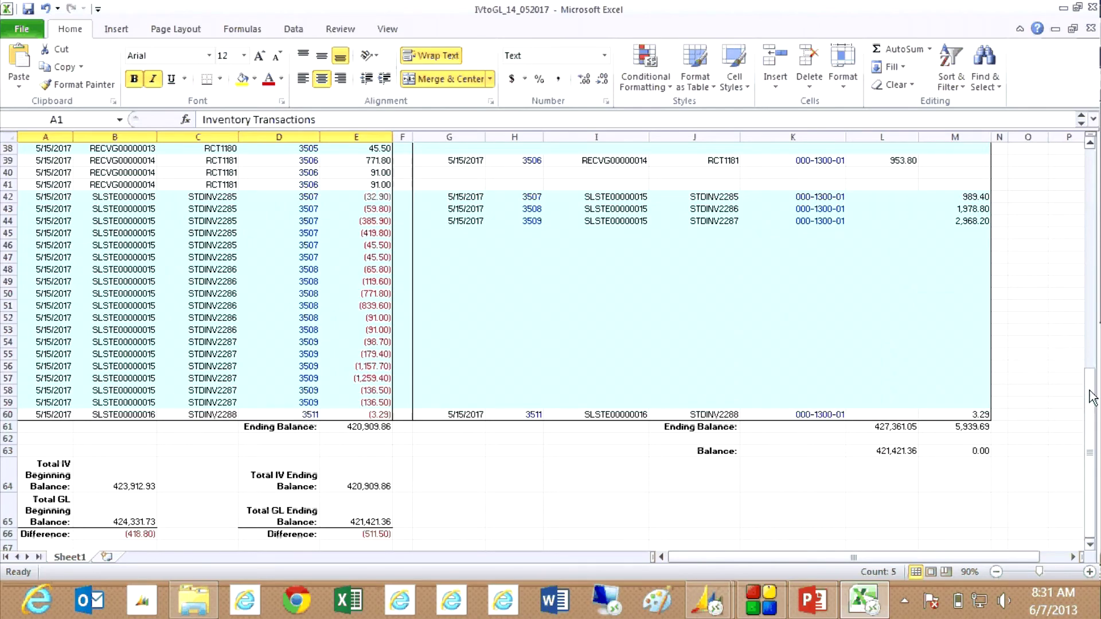
drag(1093, 394, 1090, 198)
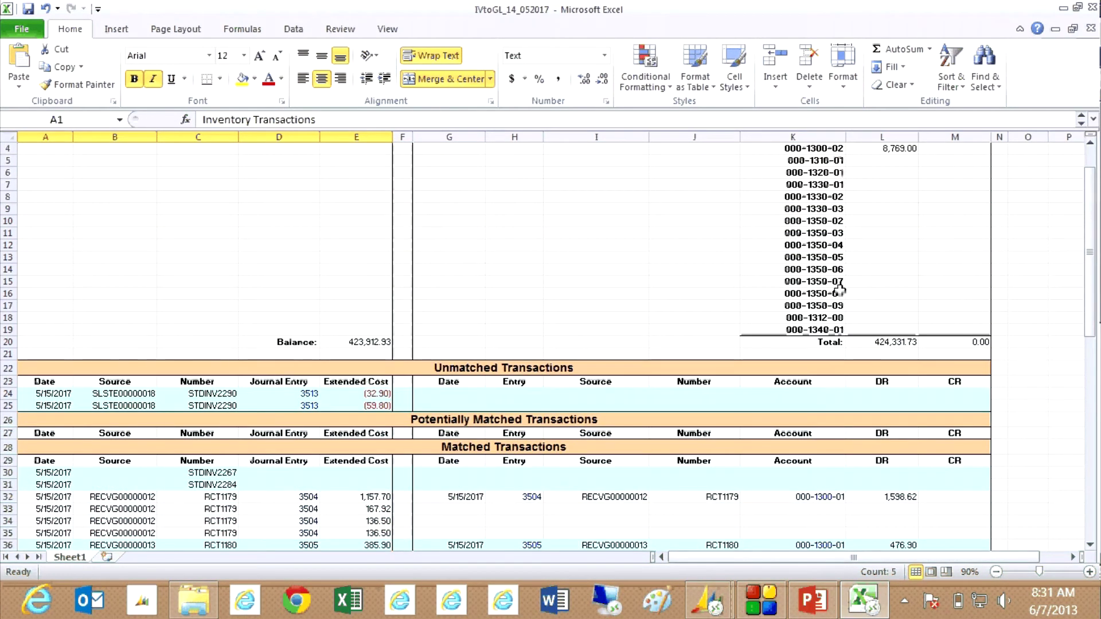
click(309, 395)
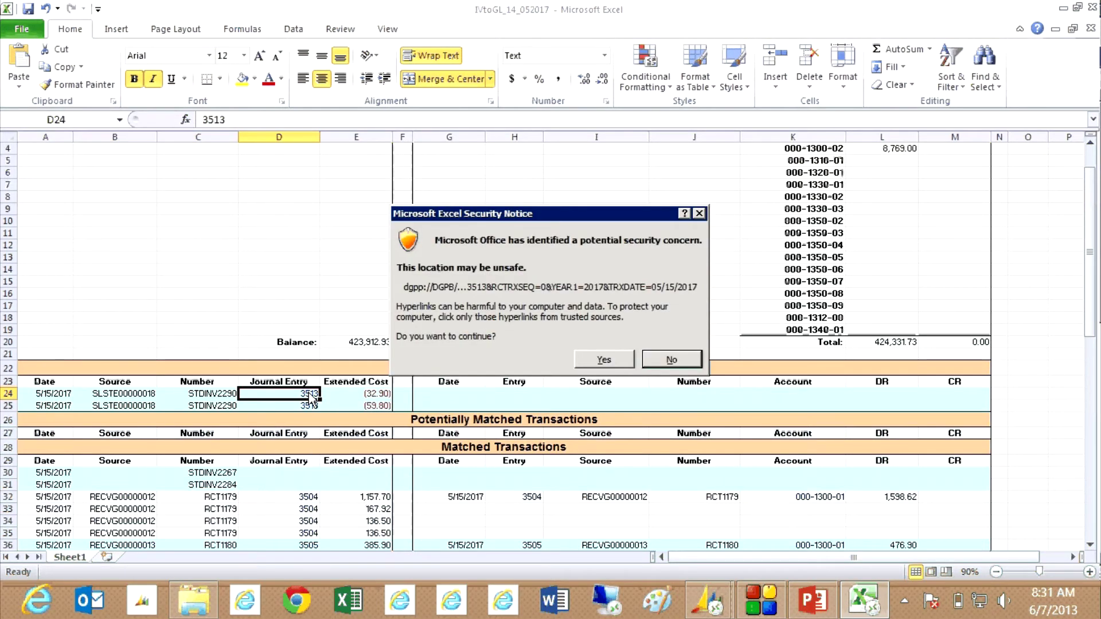
Approve the security notice to view entry 3513, close it, then drill into matched entry 3504
click(598, 361)
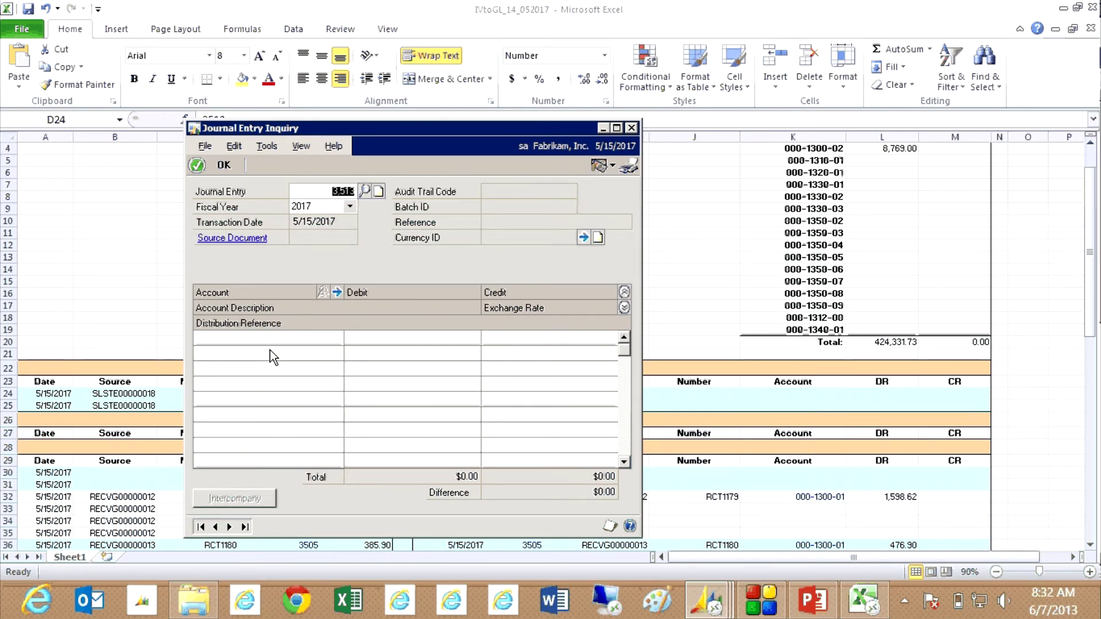
click(632, 127)
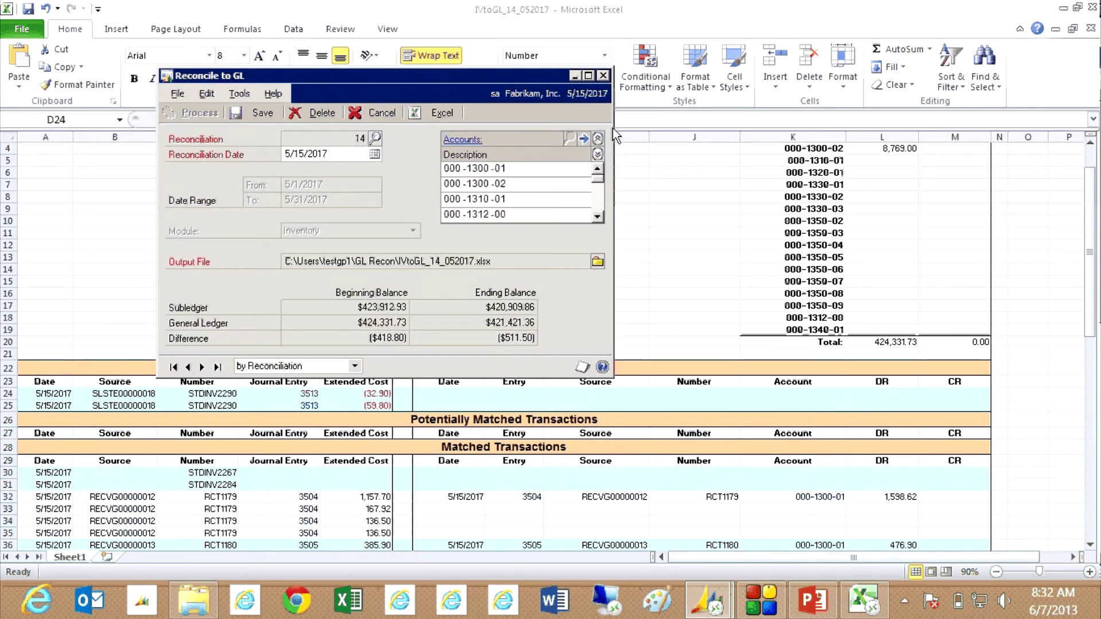
click(687, 322)
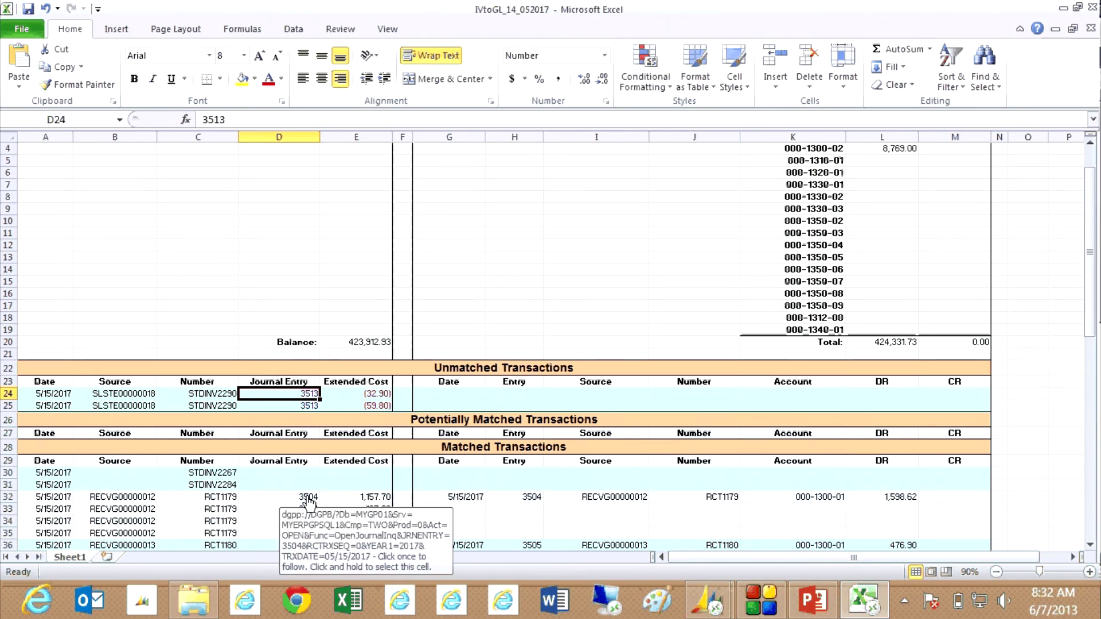
click(308, 499)
click(614, 362)
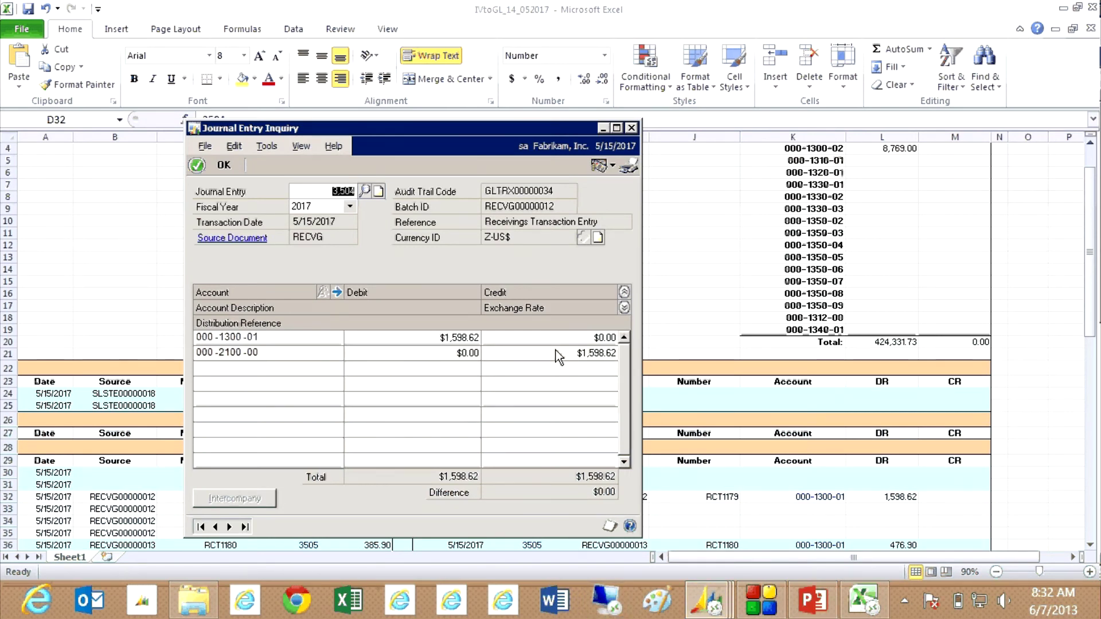
click(632, 128)
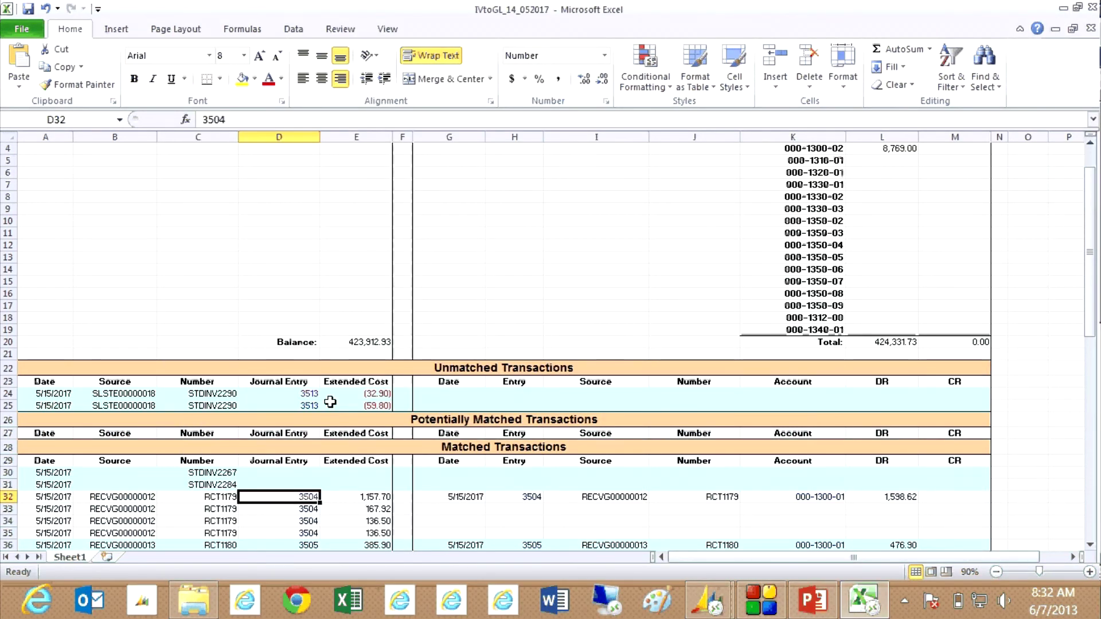
click(313, 395)
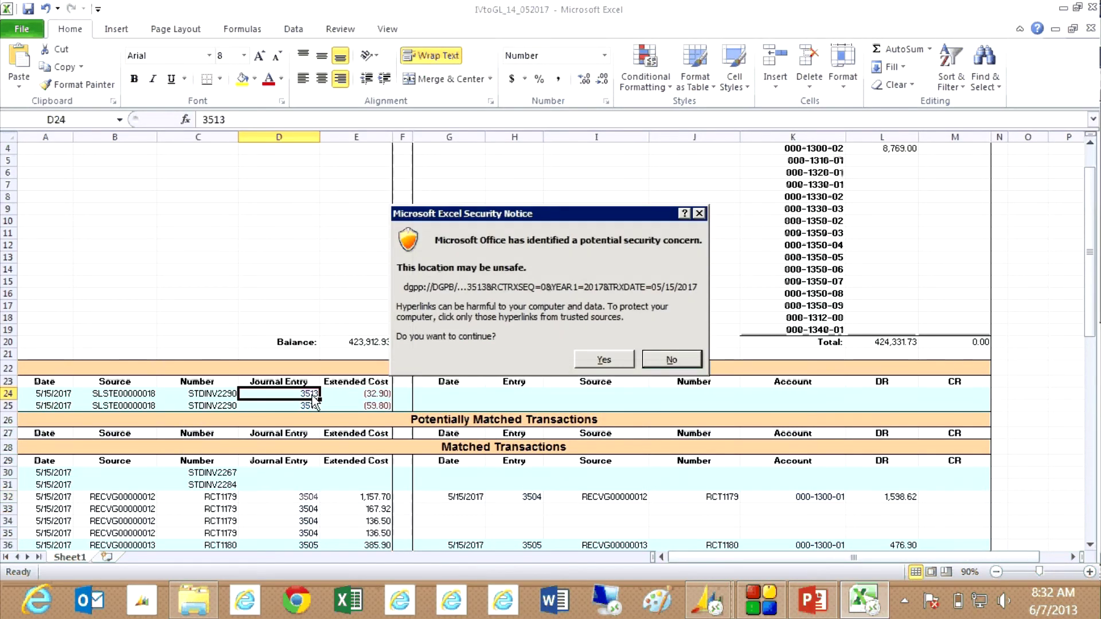
Approve the drill-down to view entry 3513, then close the inquiry and the Reconcile to GL window
click(603, 358)
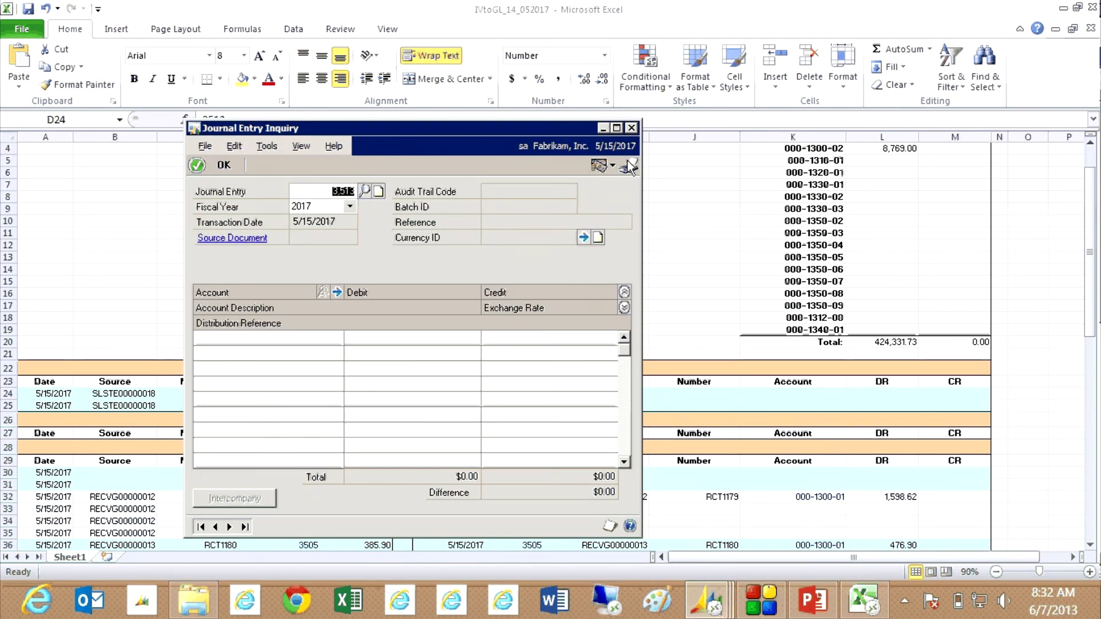
click(632, 128)
click(604, 75)
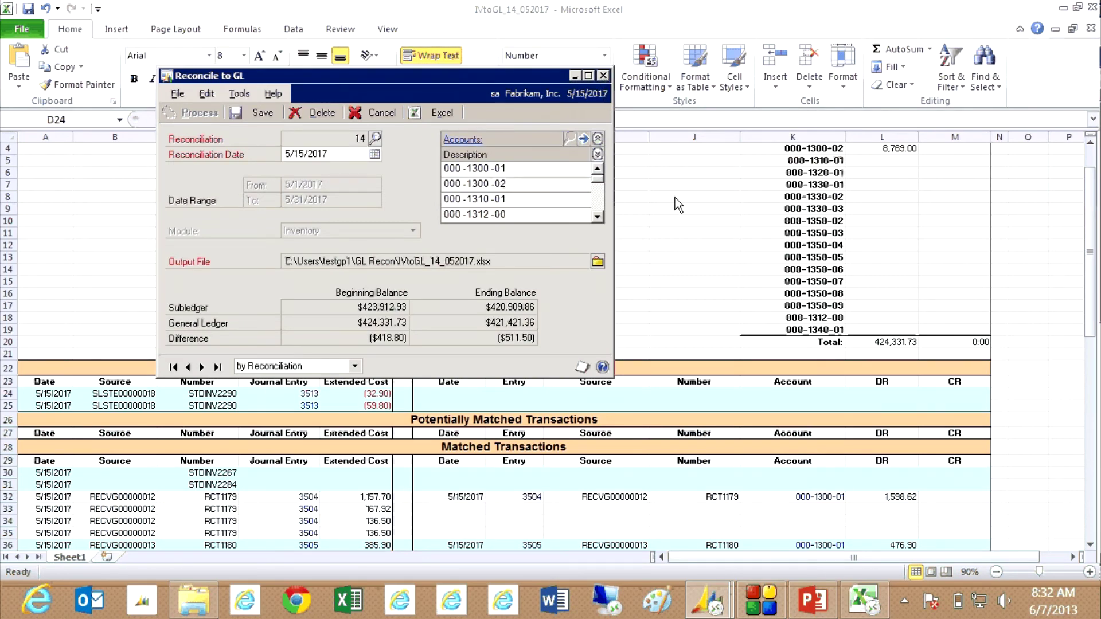